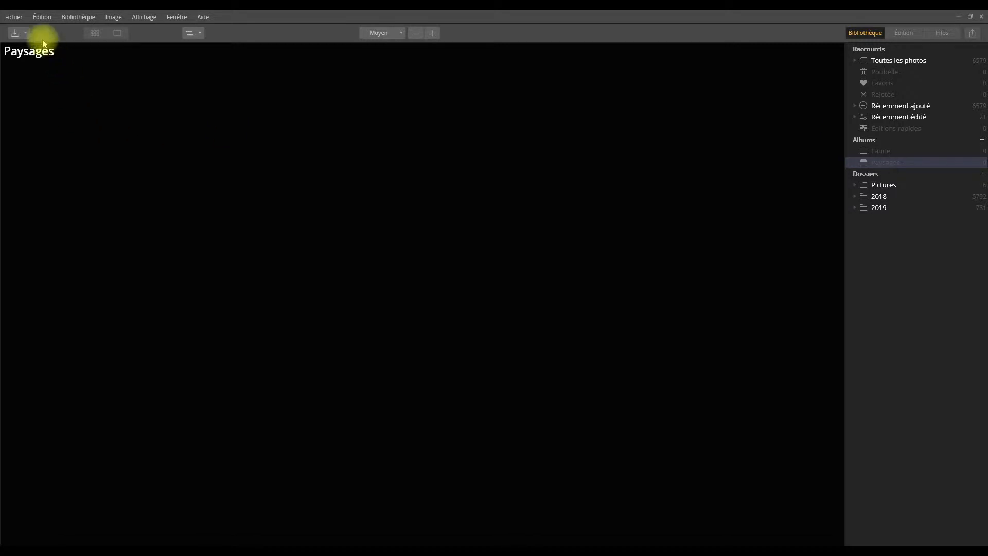
left_click(13, 20)
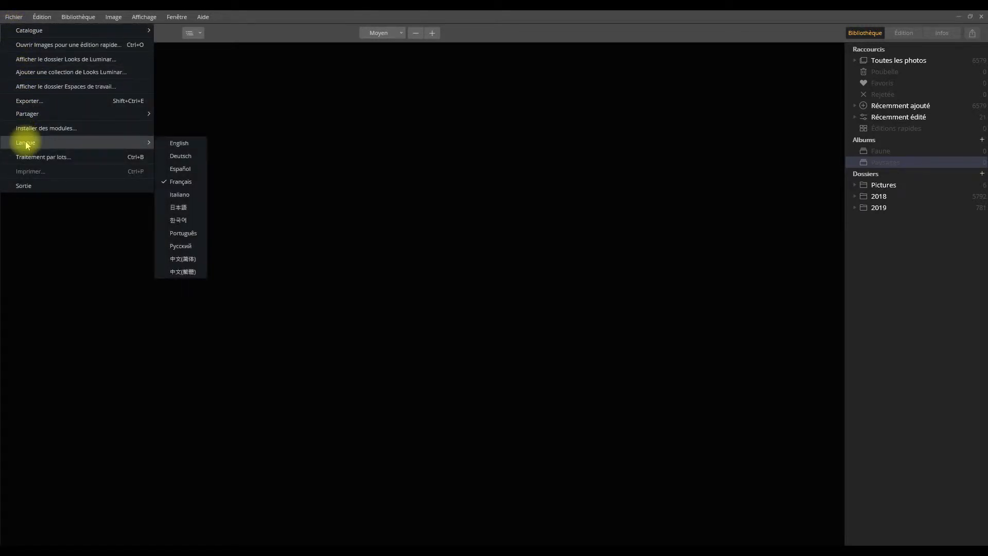
mouse_move(50, 18)
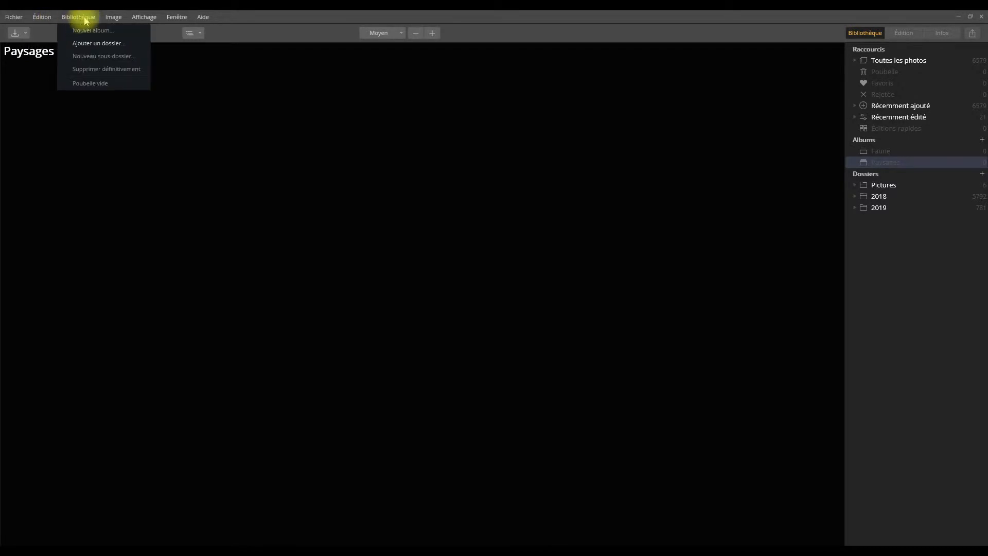
mouse_move(114, 20)
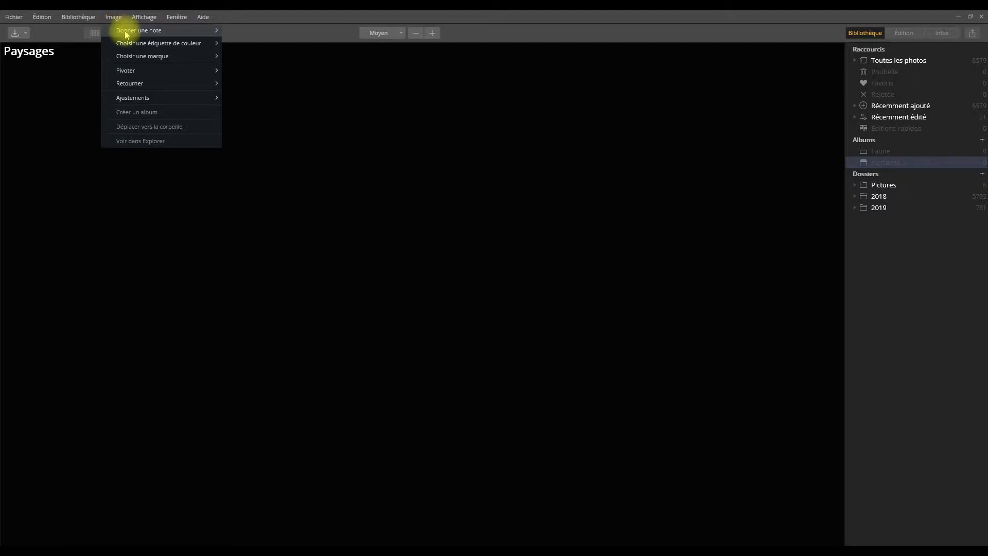
mouse_move(126, 35)
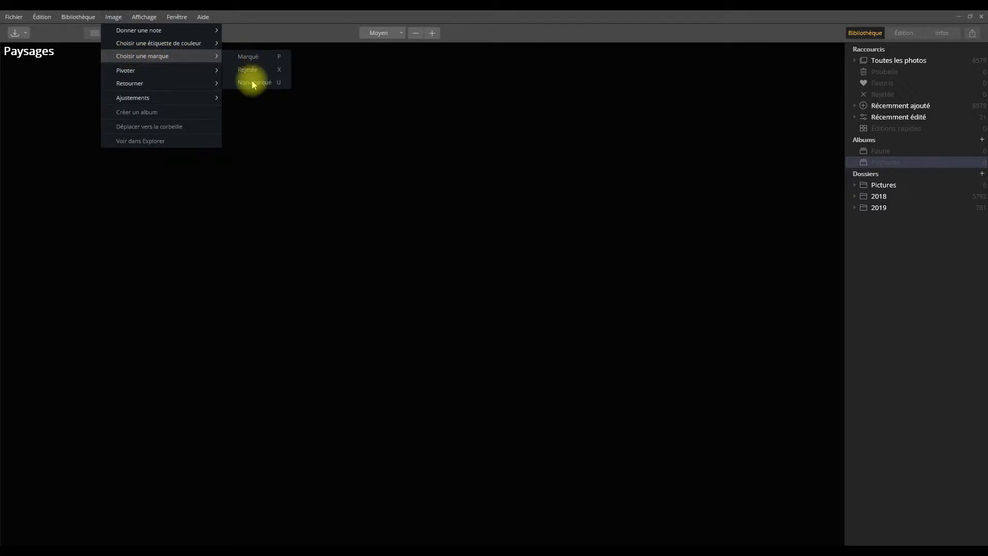
left_click(152, 18)
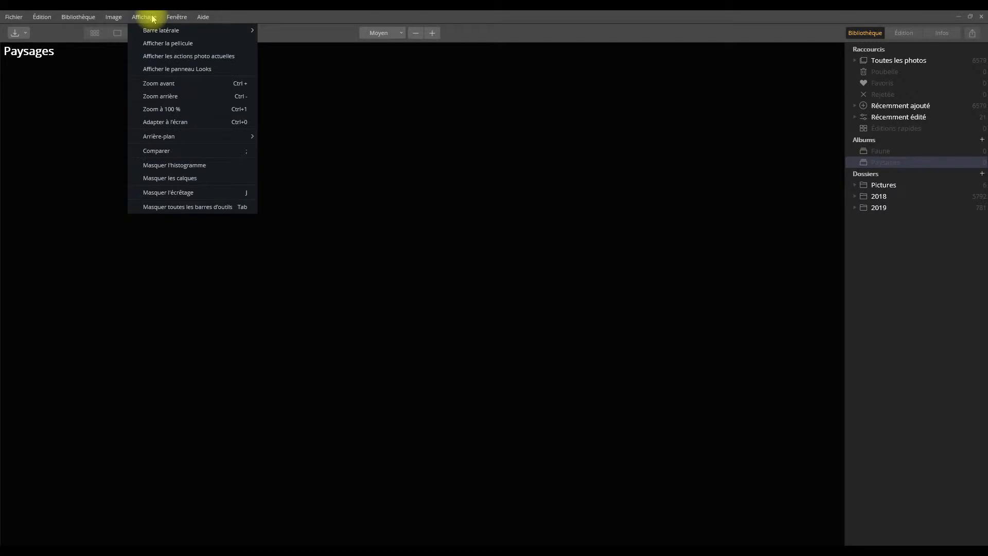
left_click(177, 18)
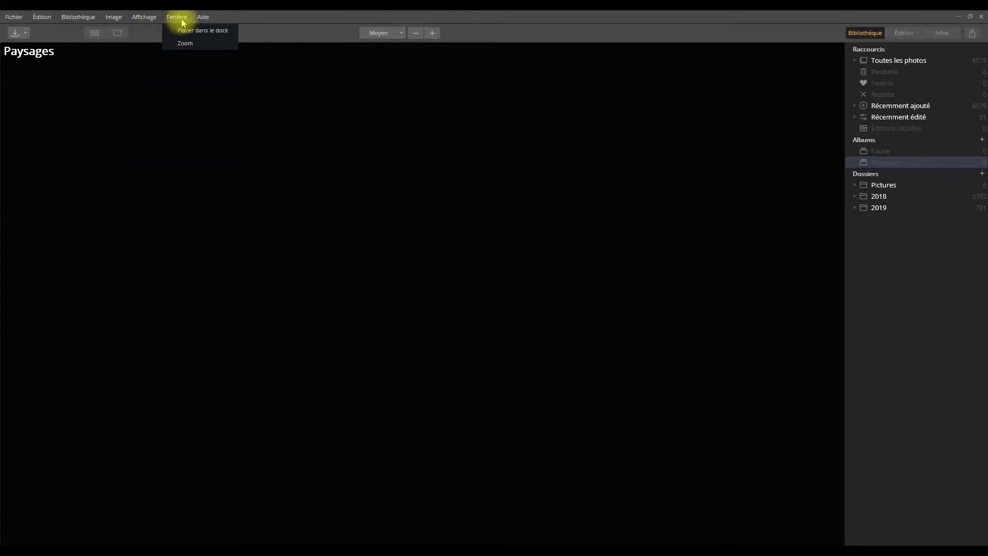
mouse_move(198, 21)
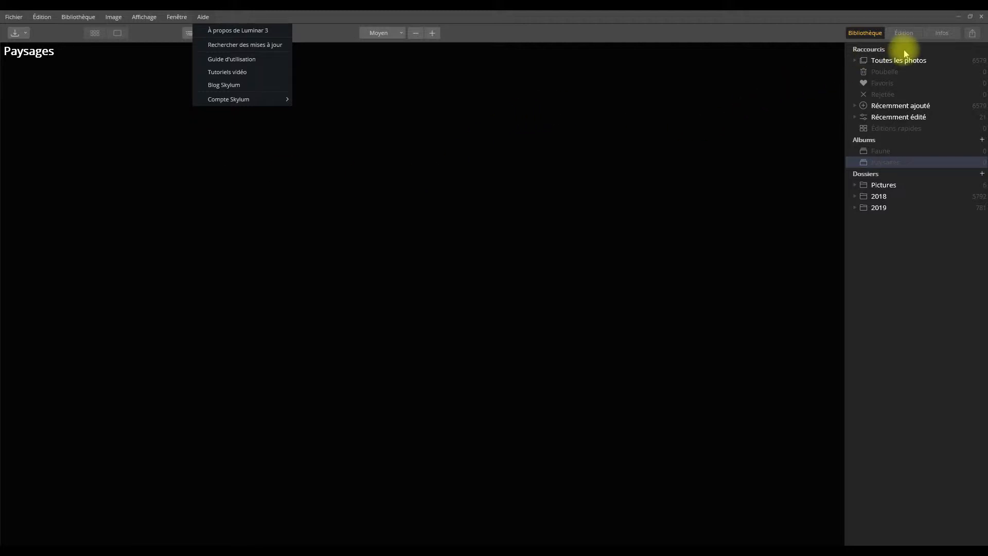
left_click(765, 153)
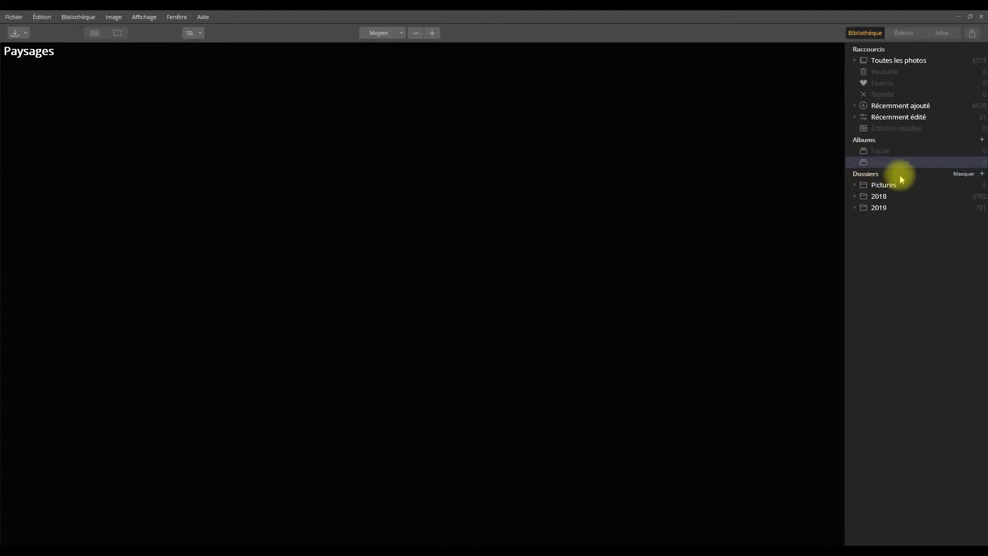
left_click(874, 175)
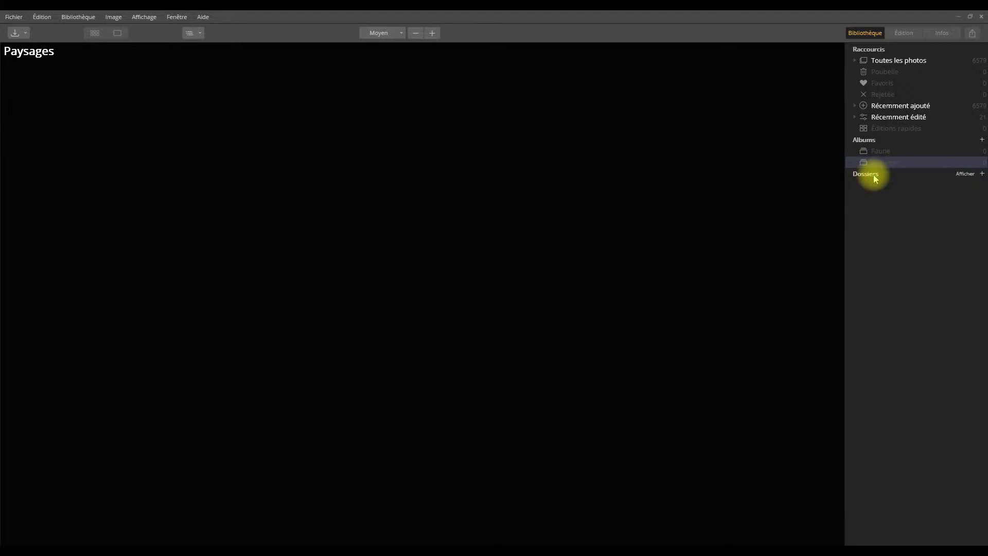
left_click(982, 174)
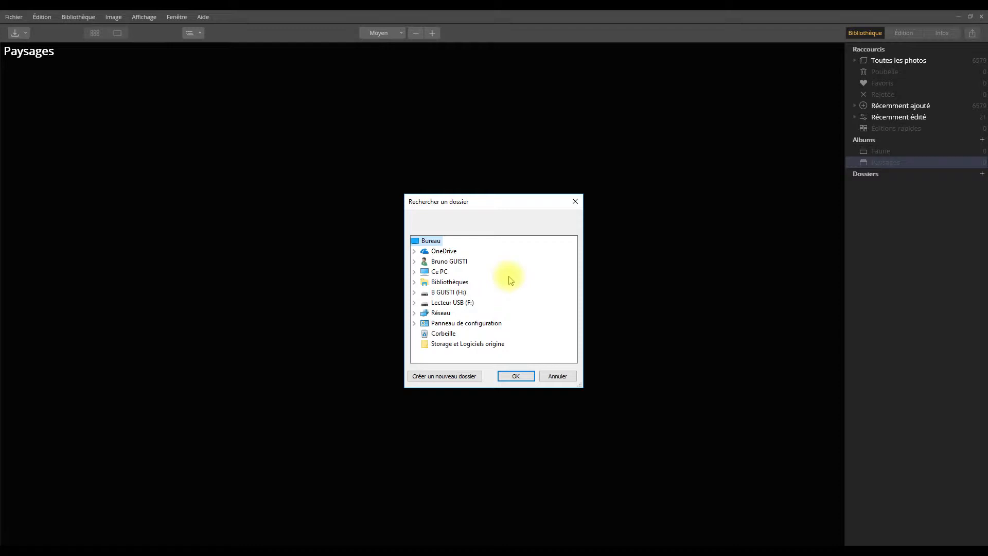
left_click(552, 377)
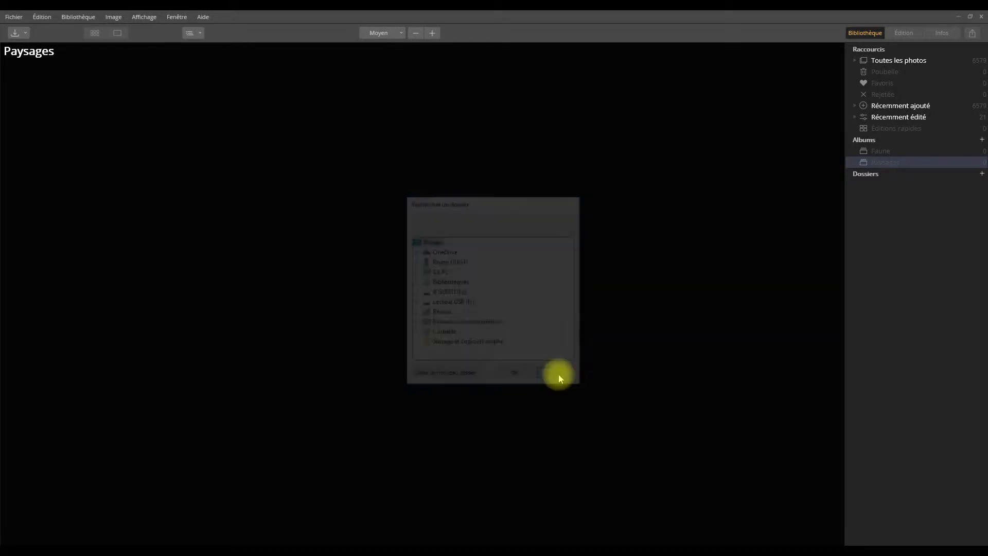
left_click(870, 175)
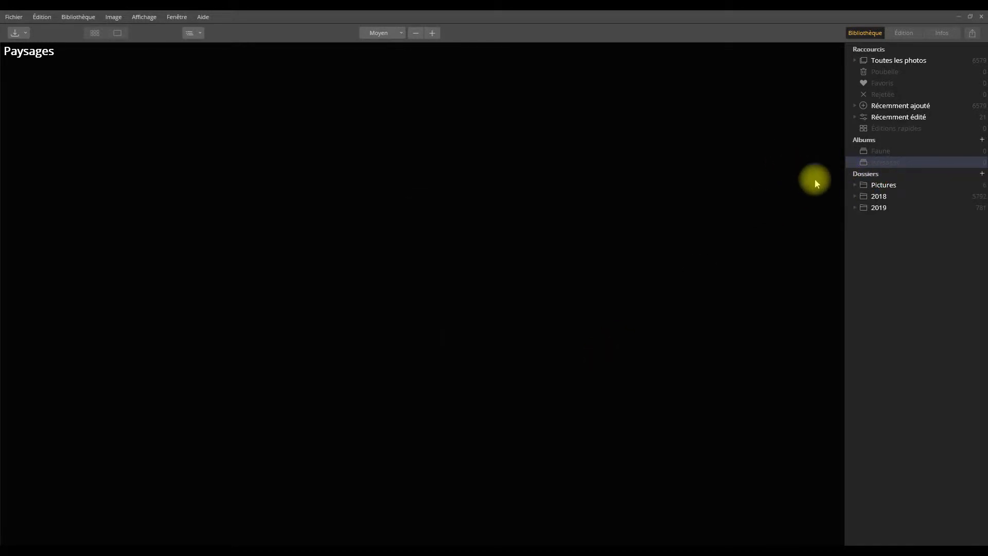
Browse the 2018 folder down through 03 - Mars 2018 and display the photos of its 13032018 subfolder
left_click(880, 197)
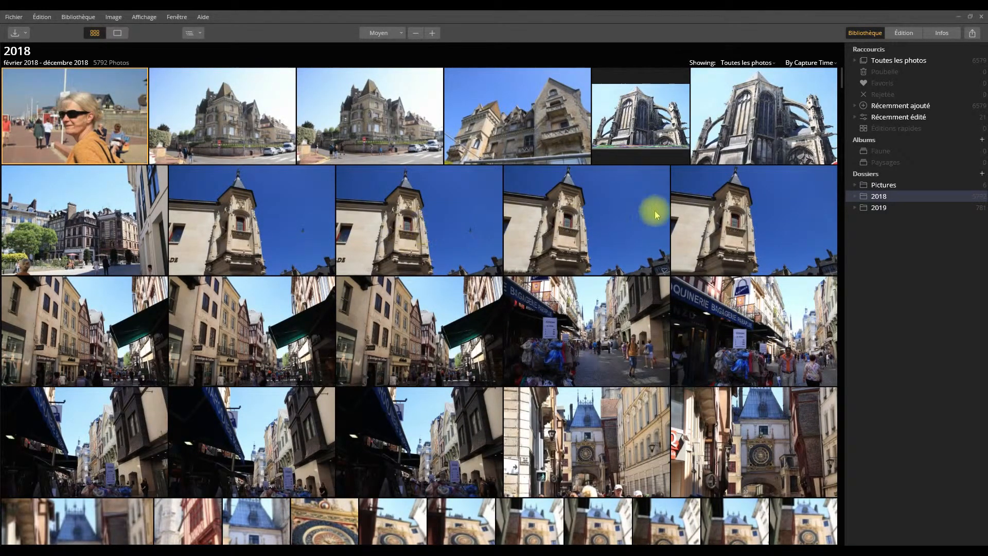
left_click(855, 198)
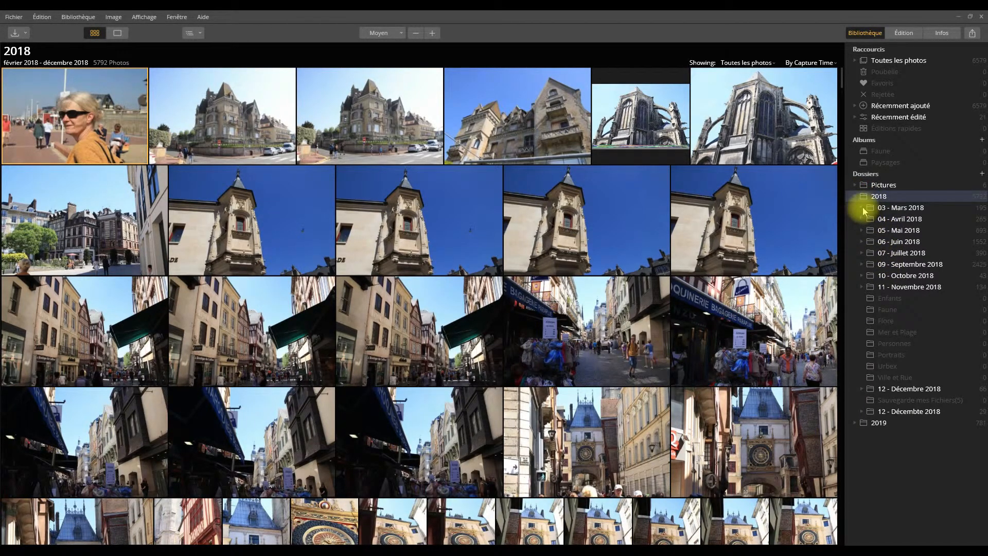
left_click(862, 208)
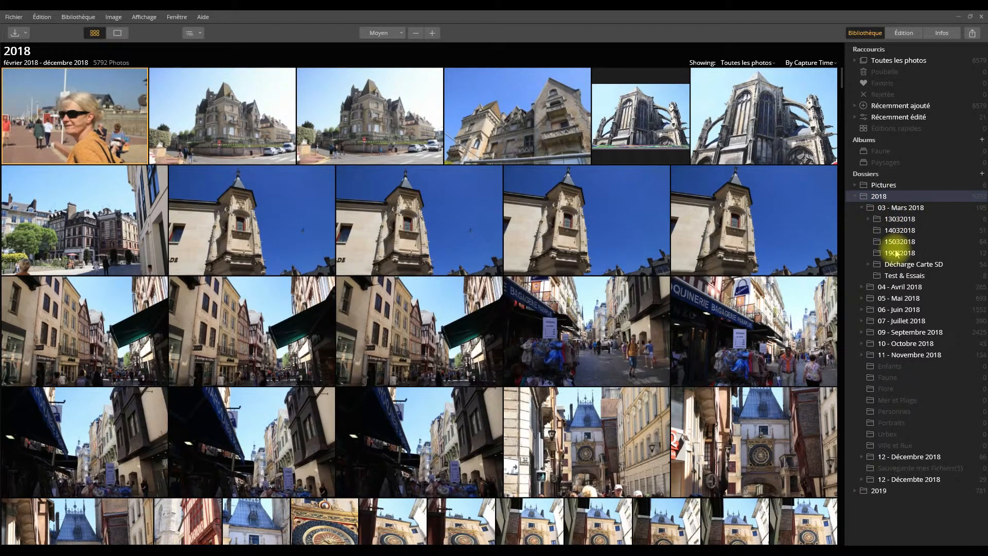
left_click(900, 219)
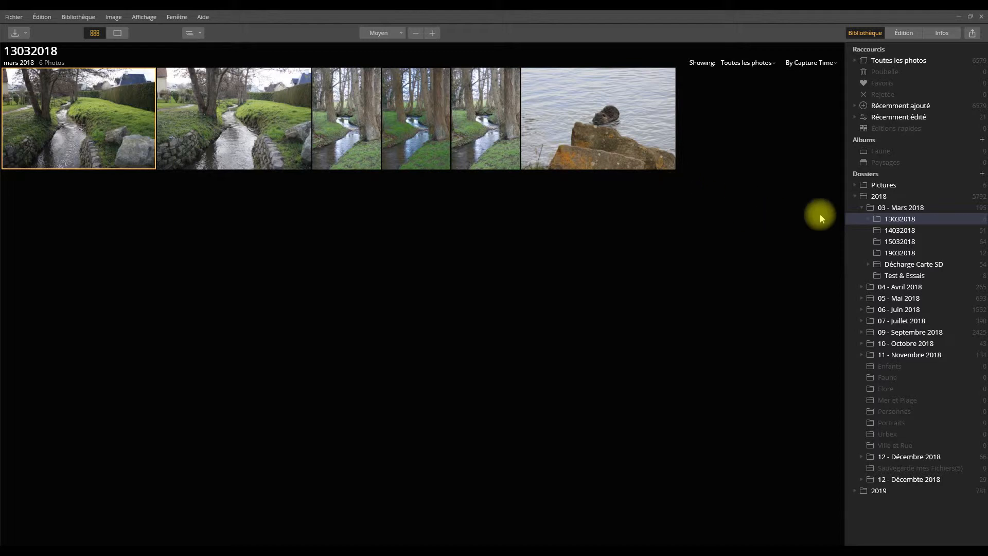
Add the photo of the animal on the rocks to the Faune album, check the album, and return to folder 13032018
left_click(615, 108)
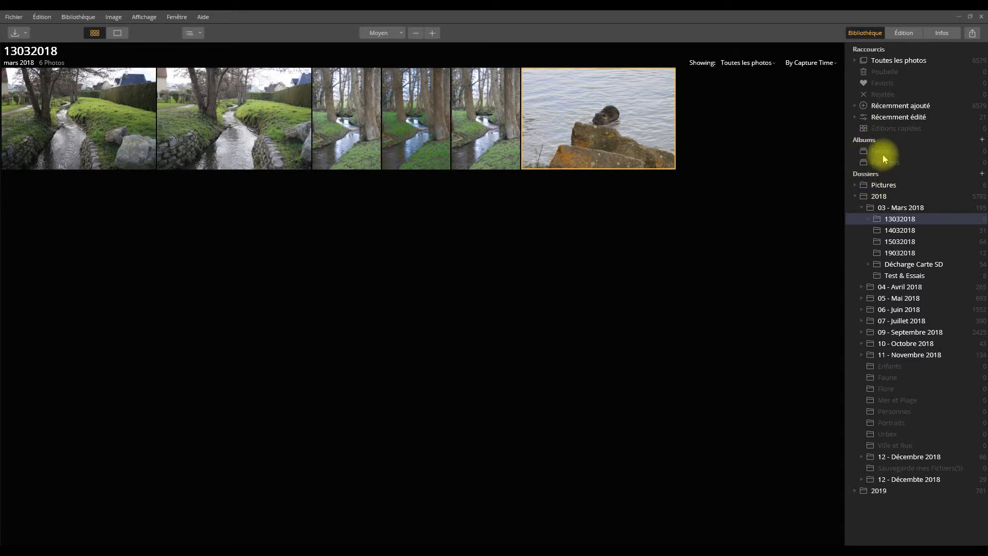
left_click_drag(628, 143, 884, 154)
left_click(881, 151)
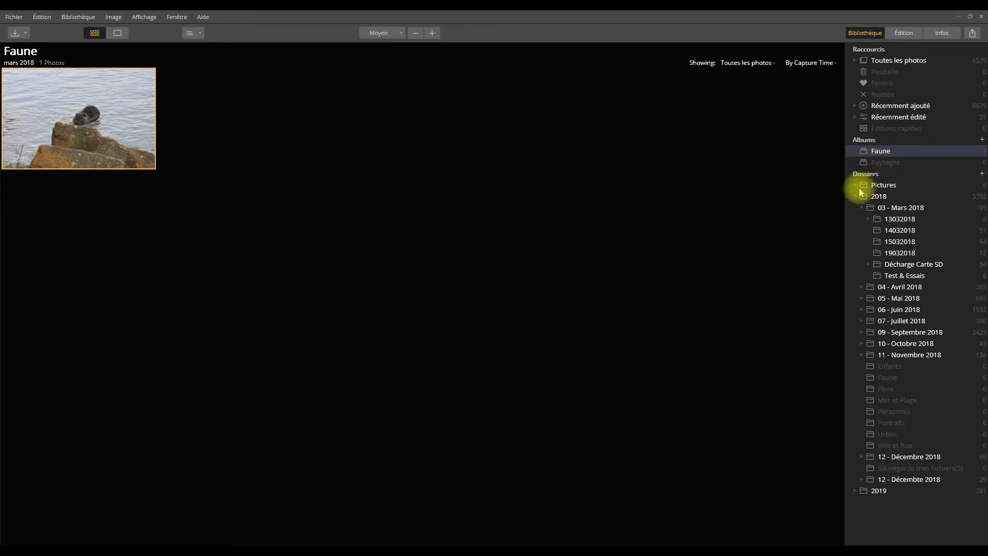
left_click(893, 219)
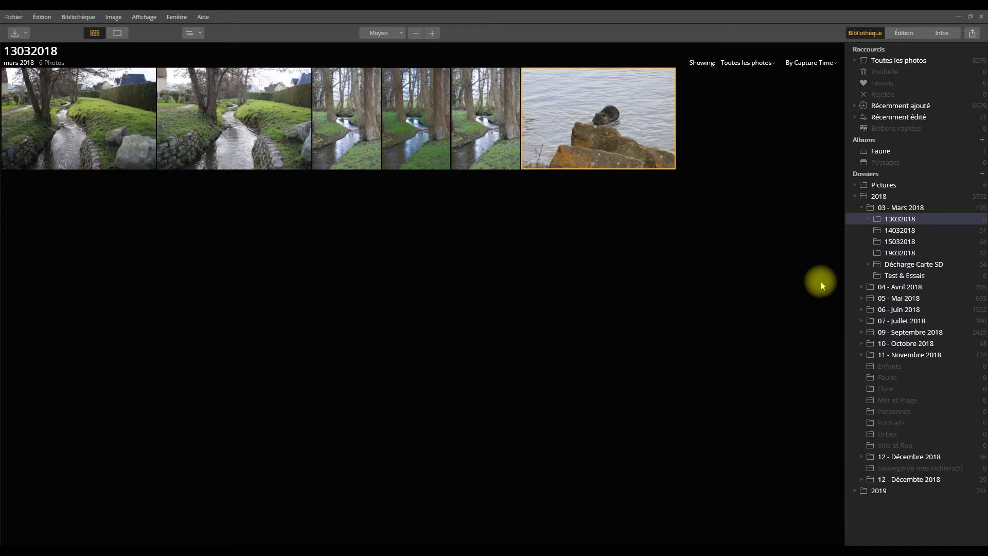
Create a new album named Flore
mouse_move(874, 143)
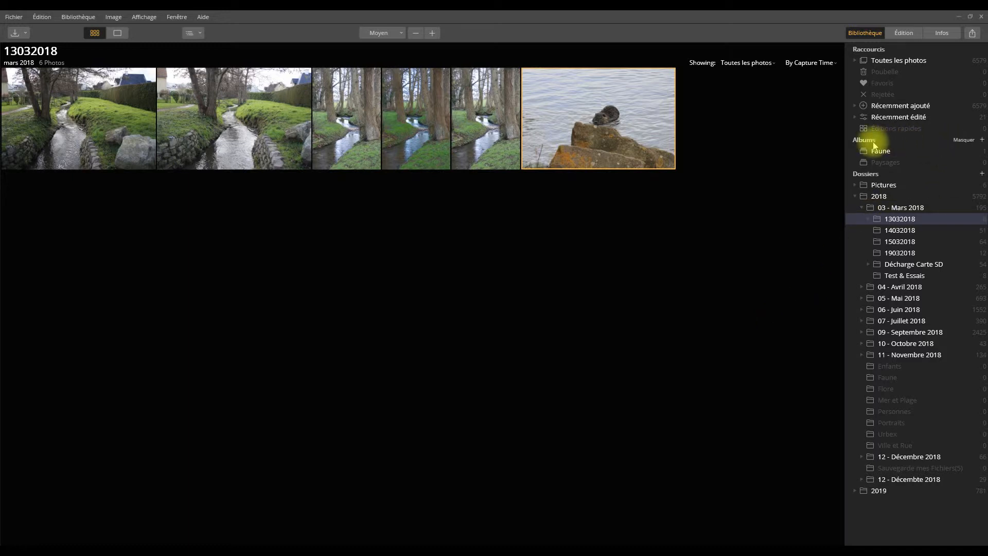
left_click(982, 139)
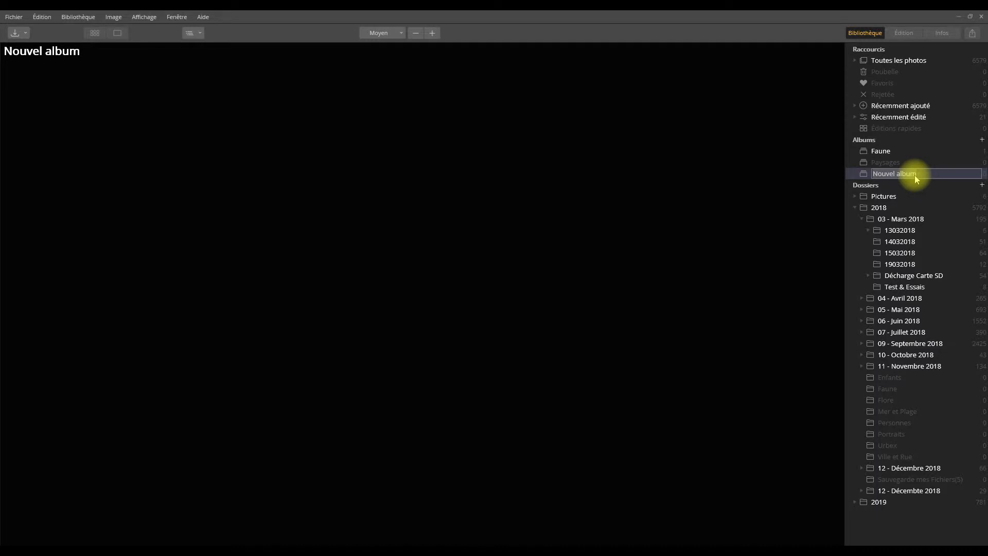
type("Flore")
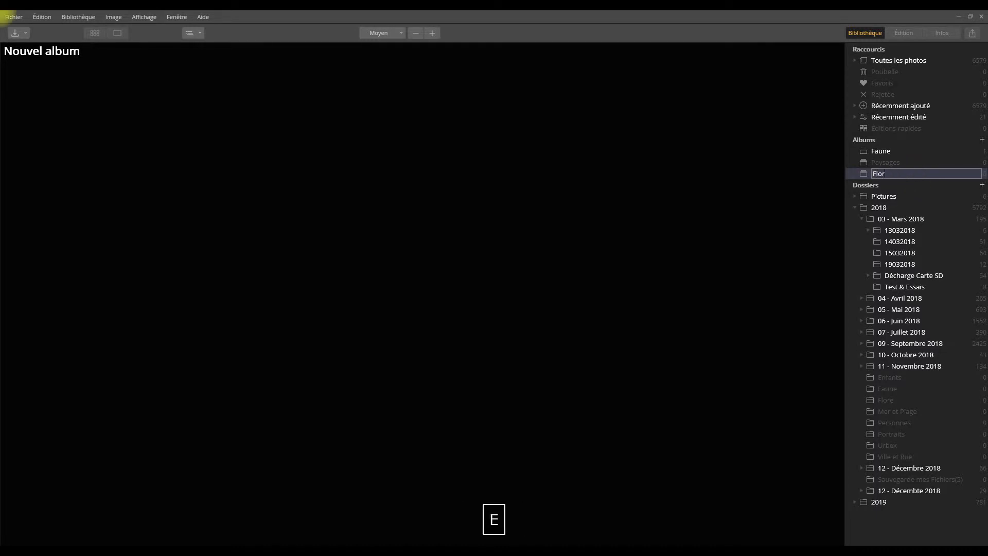
key("Return")
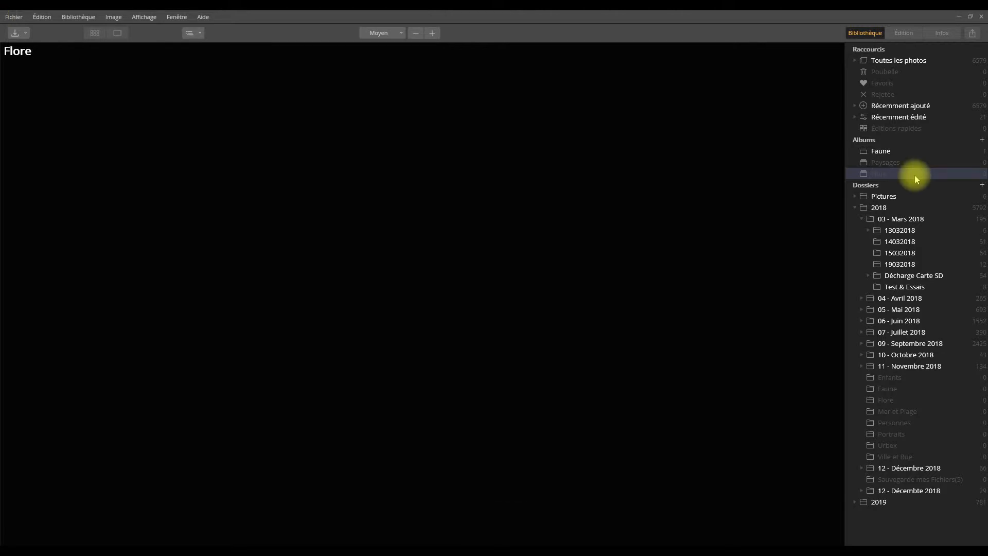
In folder 13032018, rate the first stream photo three stars and mark it as a favourite
left_click(895, 230)
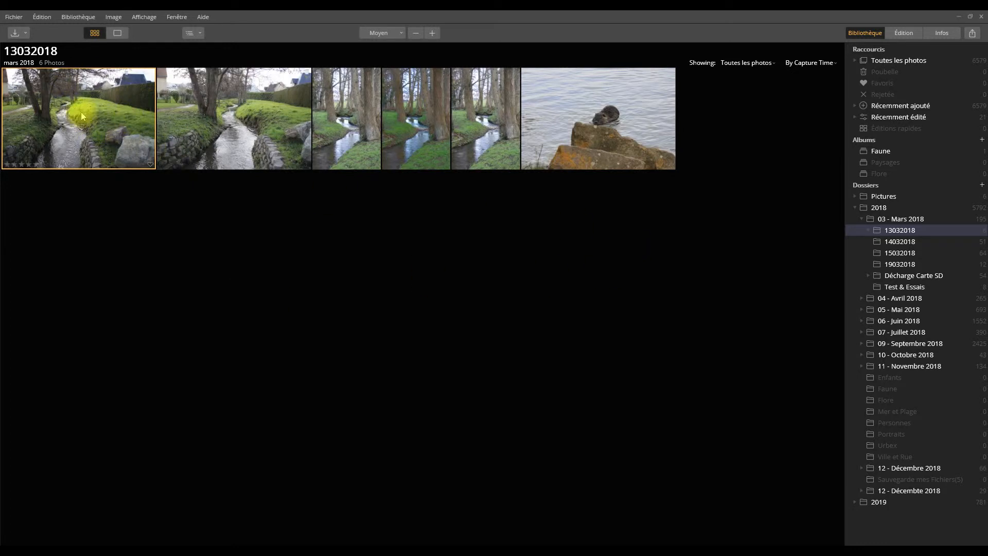
left_click(28, 165)
left_click(15, 164)
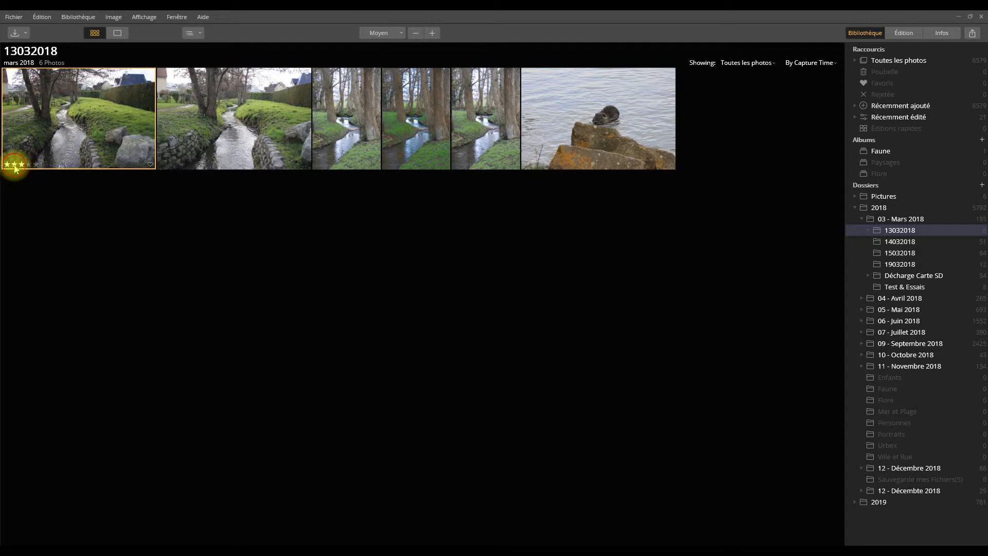
left_click(34, 165)
left_click(28, 164)
left_click(21, 165)
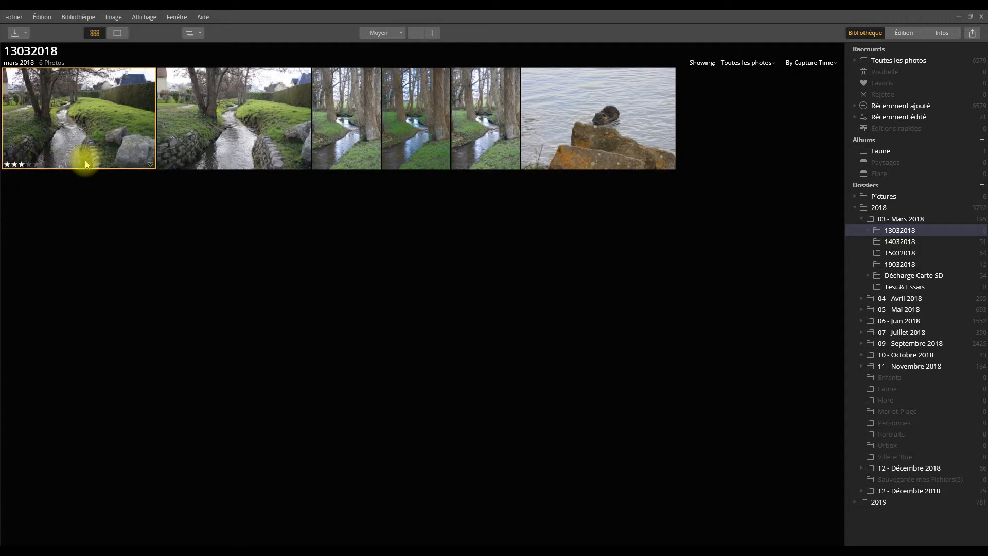
left_click(150, 165)
Assign a red colour label to the first stream photo and a green one to the second
right_click(116, 107)
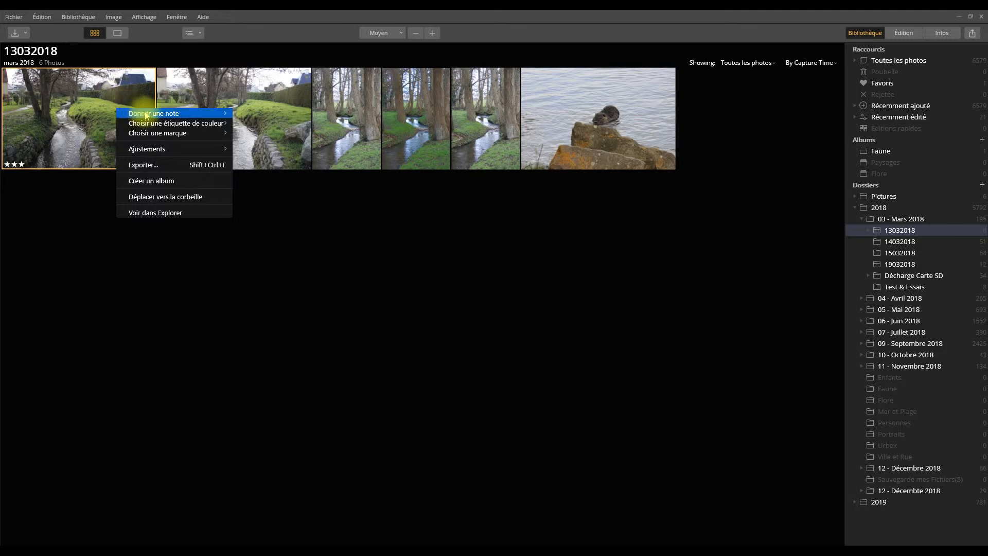
mouse_move(154, 114)
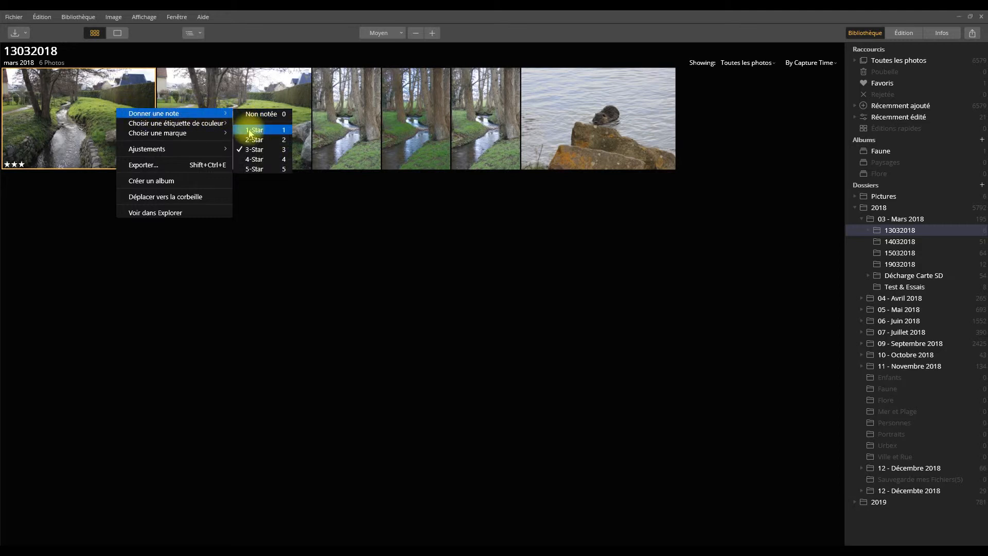
mouse_move(180, 123)
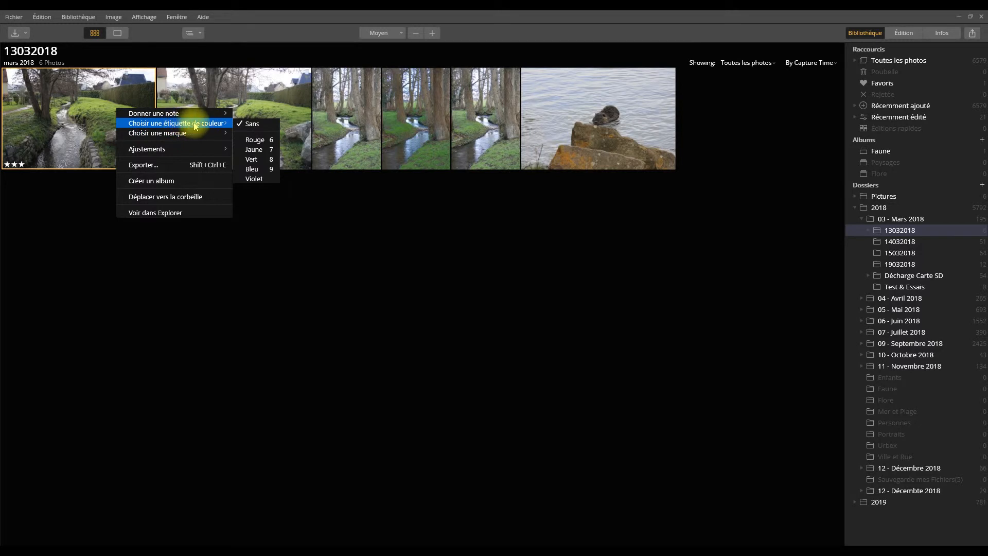
left_click(254, 139)
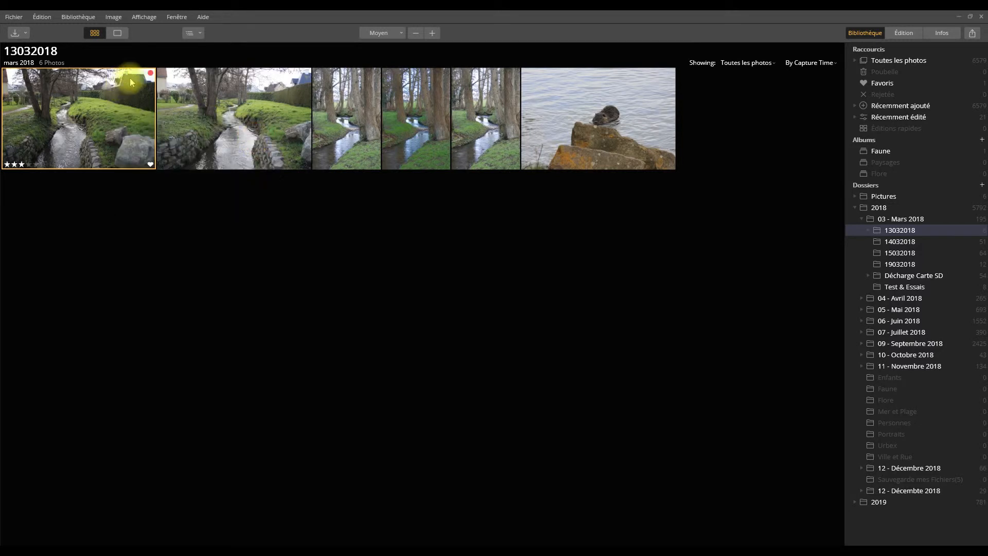
right_click(228, 94)
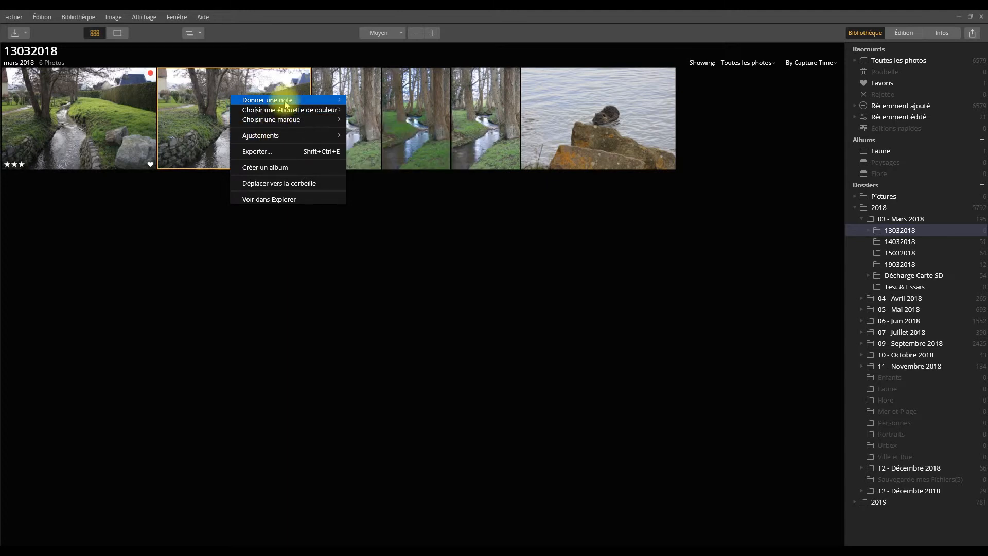
mouse_move(287, 105)
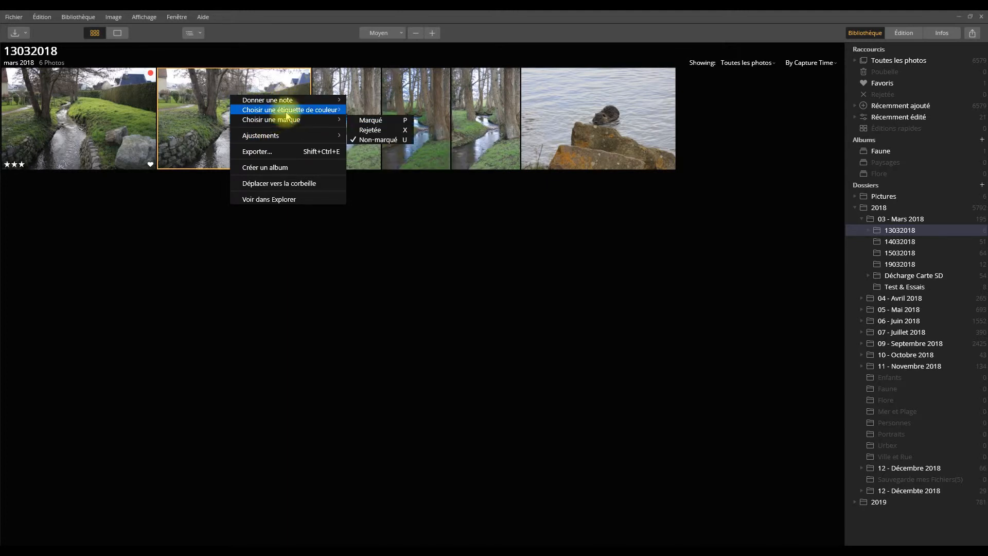
left_click(368, 145)
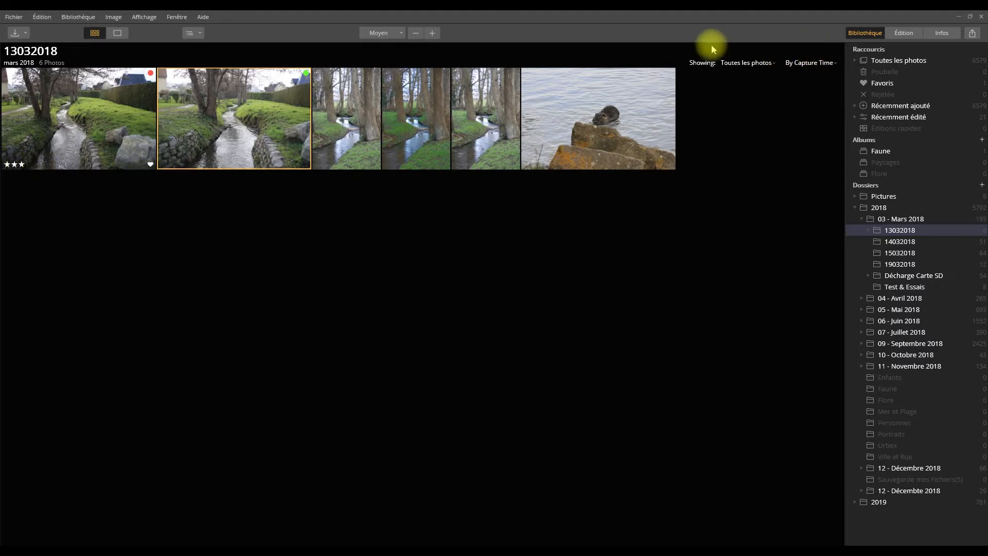
Sort the photos of folder 13032018 by colour label
left_click(814, 64)
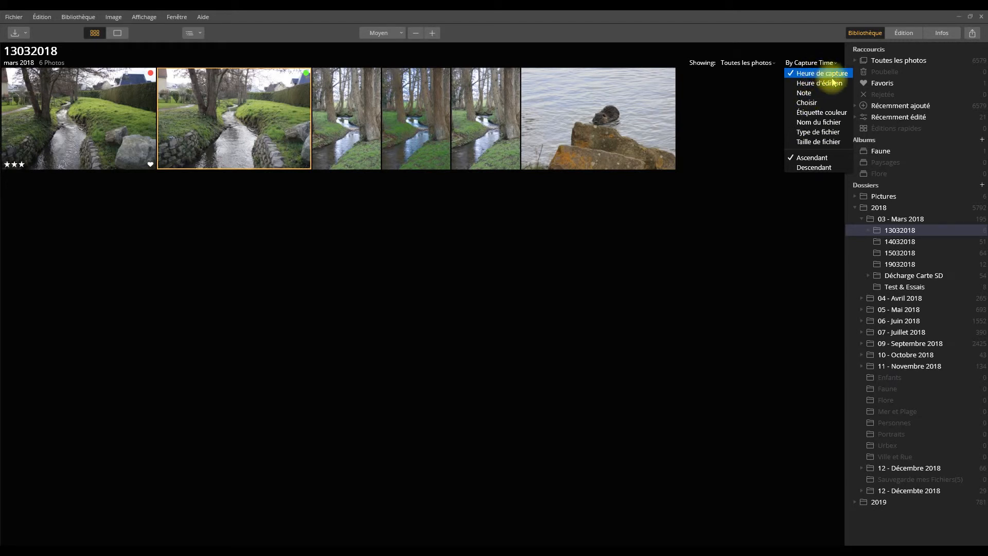
left_click(819, 113)
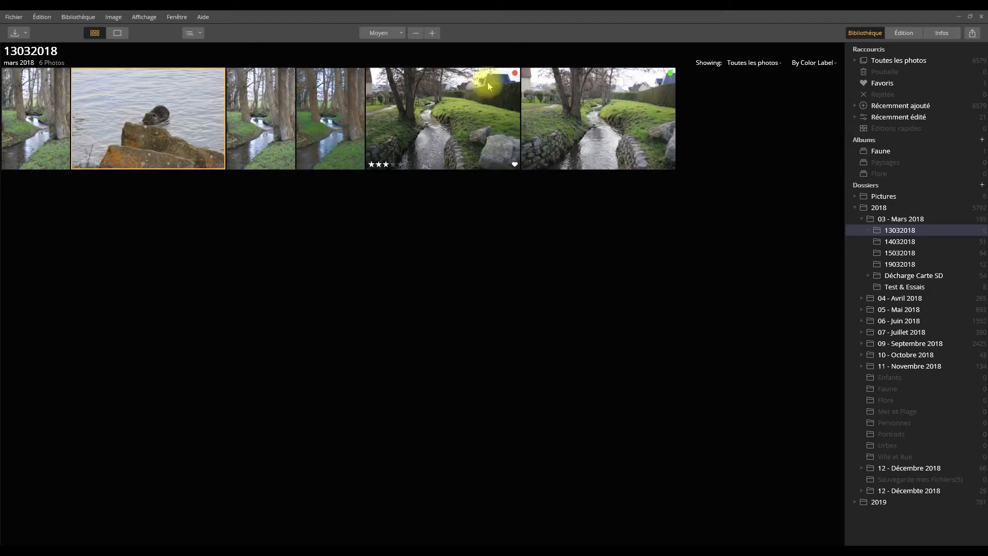
Filter folder 13032018 to show only the photos with the green (Vert) colour label
left_click(767, 64)
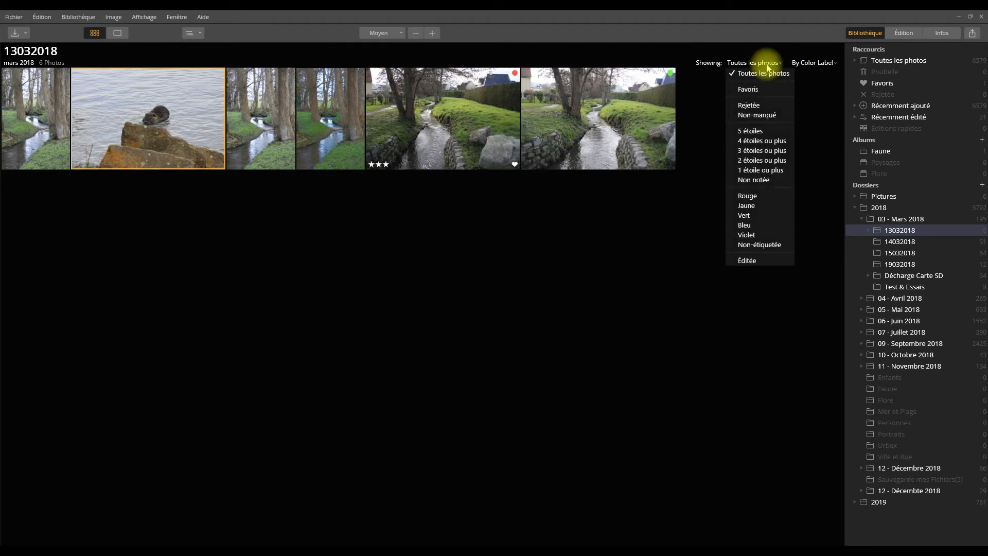
left_click(752, 212)
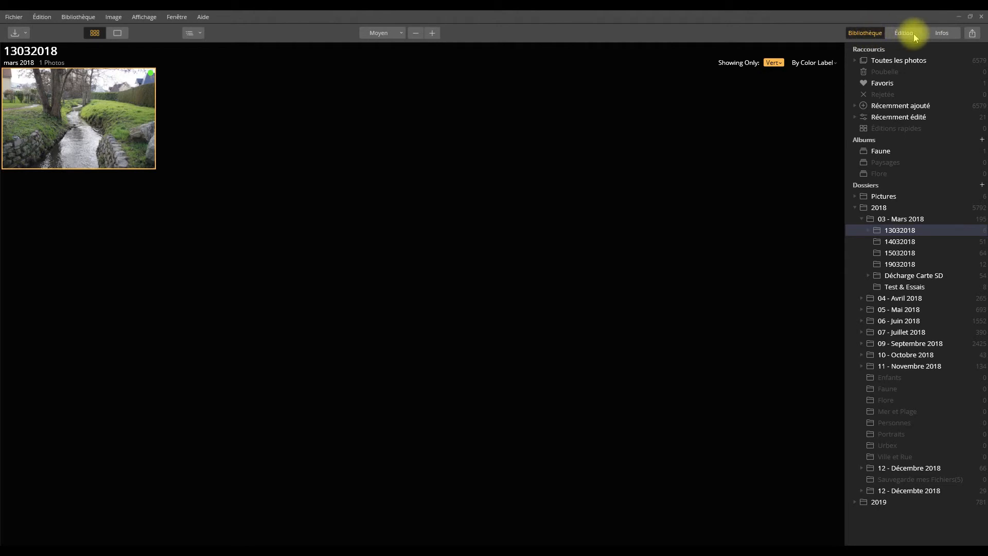
View the green-labelled stream photo's information and editing workspace, and return to the library's thumbnail grid
left_click(946, 34)
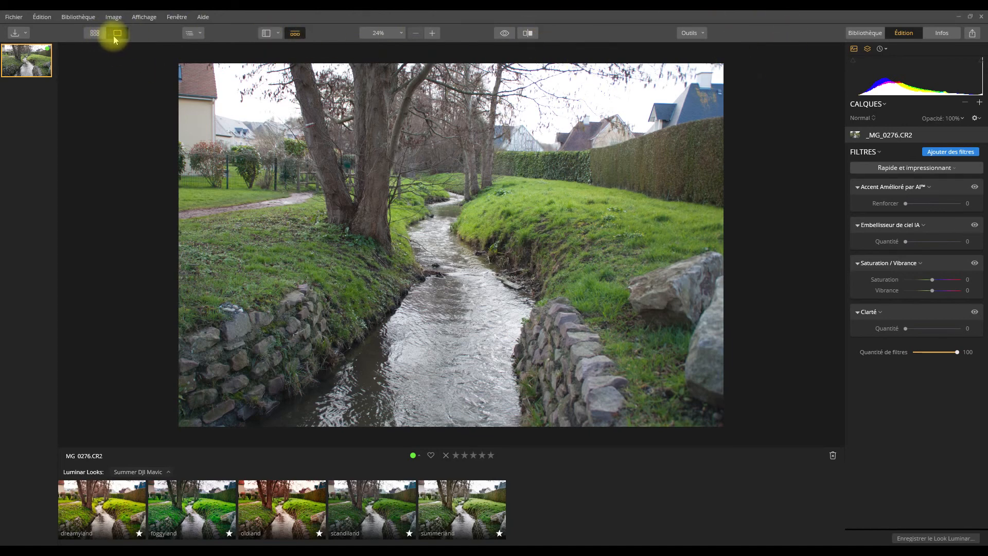
left_click(96, 35)
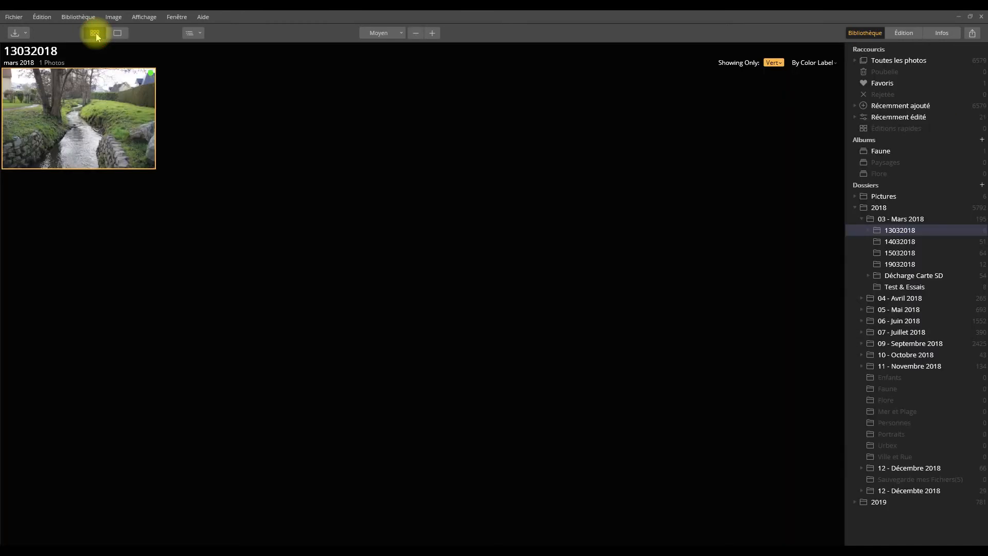
left_click(200, 34)
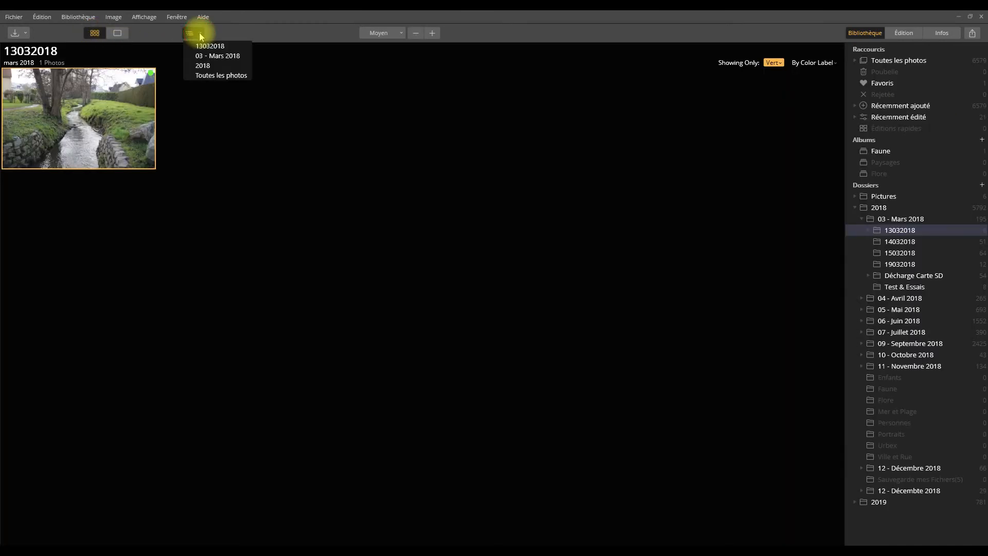
left_click(201, 36)
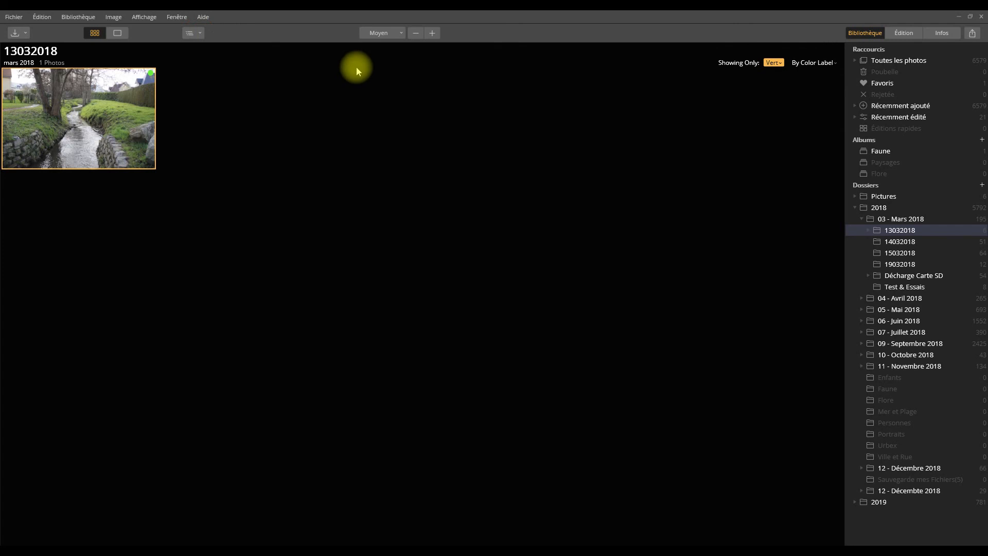